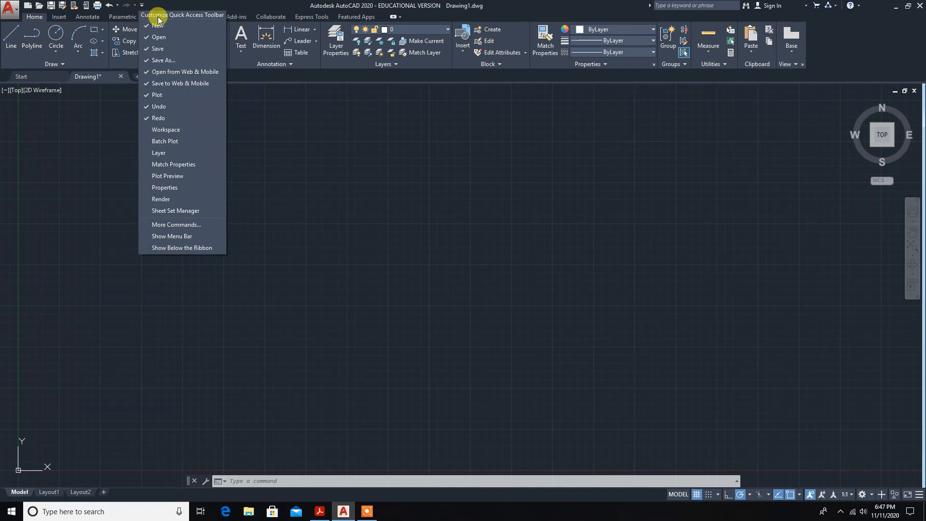
Add the workspace selector to the Quick Access Toolbar and switch to the 3D Modeling workspace
{"action": "left_click", "coordinate": [158, 129]}
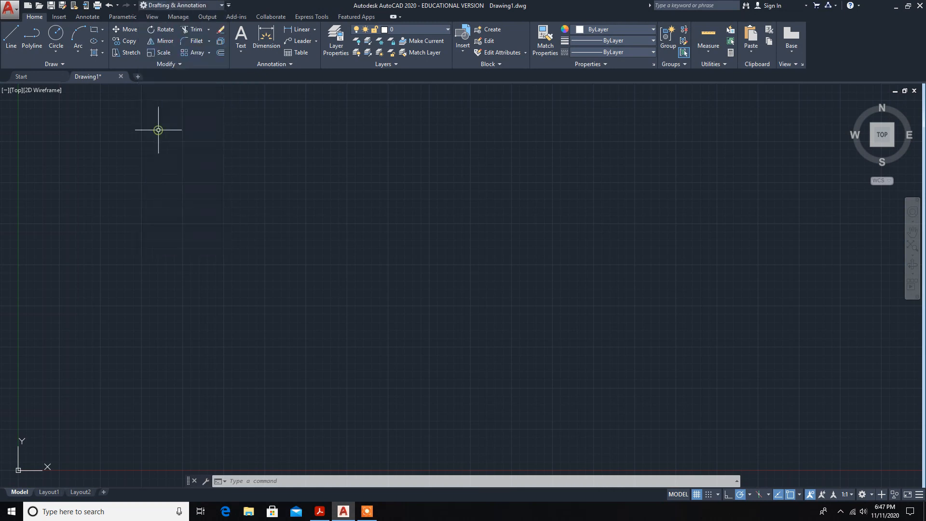
{"action": "left_click", "coordinate": [222, 5]}
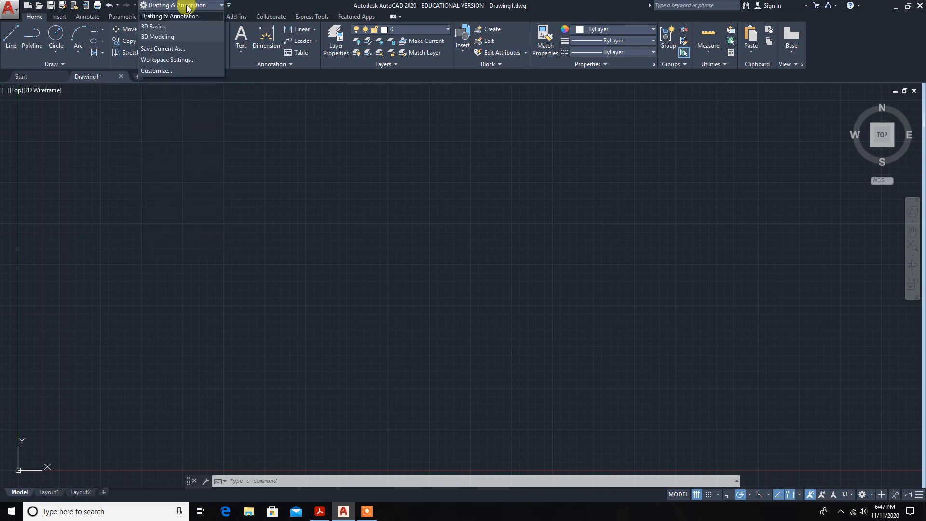
{"action": "left_click", "coordinate": [159, 36]}
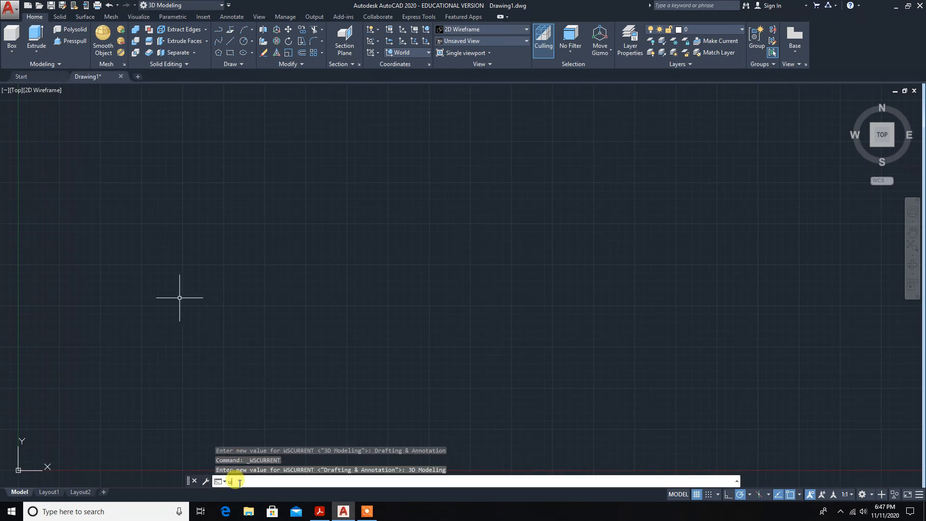
Configure the drawing units with length precision 0 and millimeters as the insertion scale
{"action": "key", "text": "Return"}
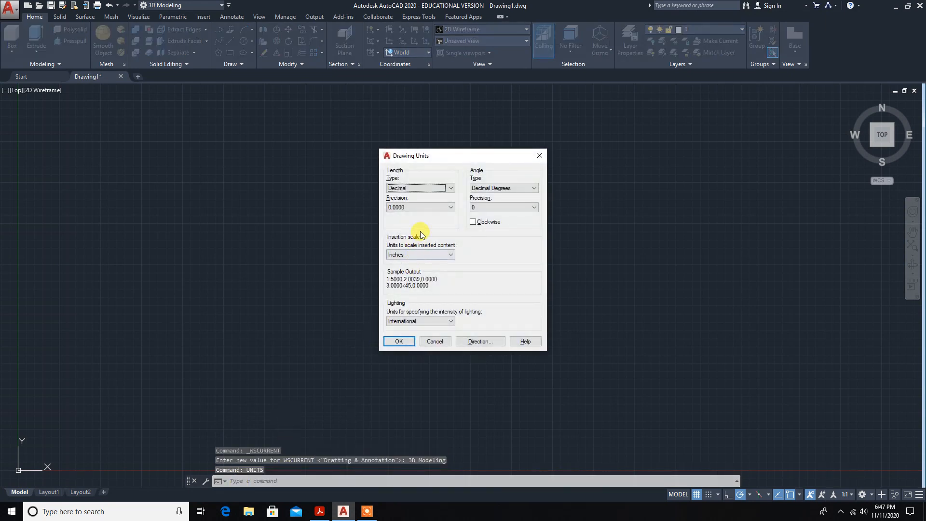
{"action": "left_click", "coordinate": [420, 207]}
{"action": "left_click", "coordinate": [417, 215]}
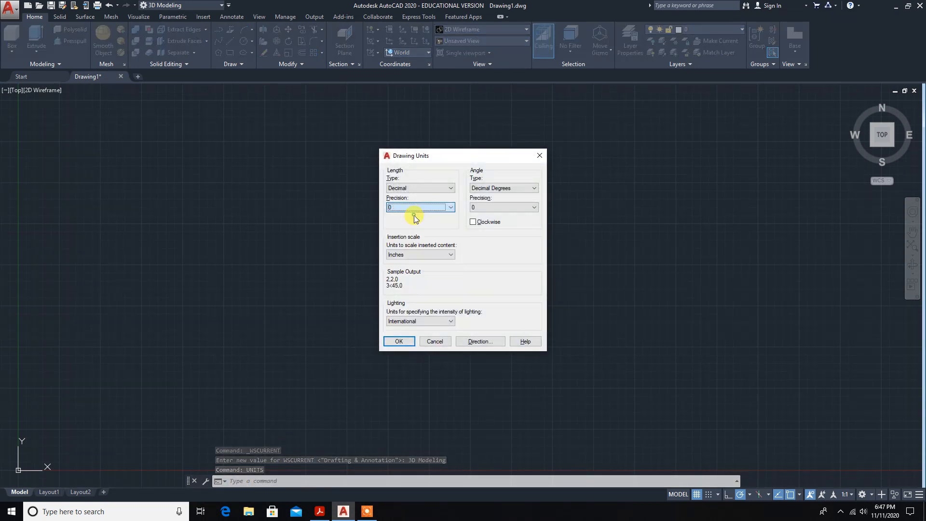
{"action": "left_click", "coordinate": [437, 256]}
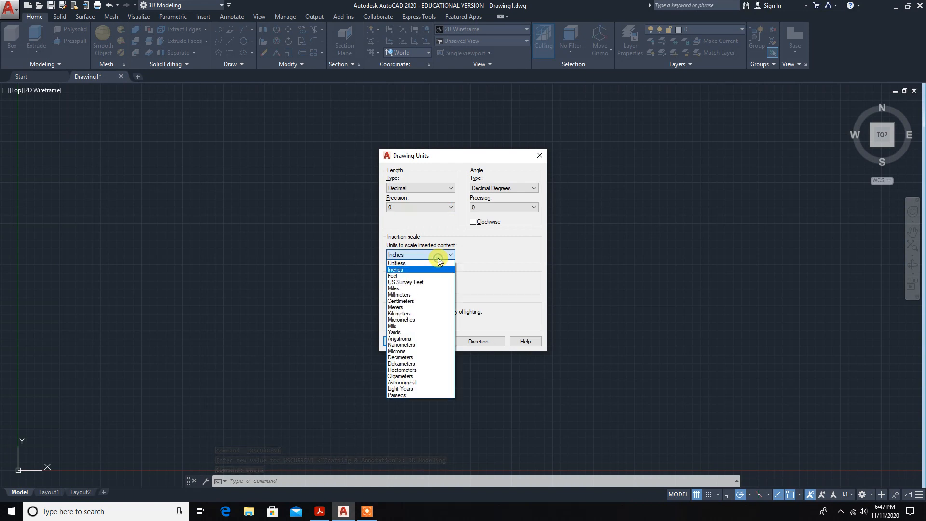
{"action": "left_click", "coordinate": [424, 293]}
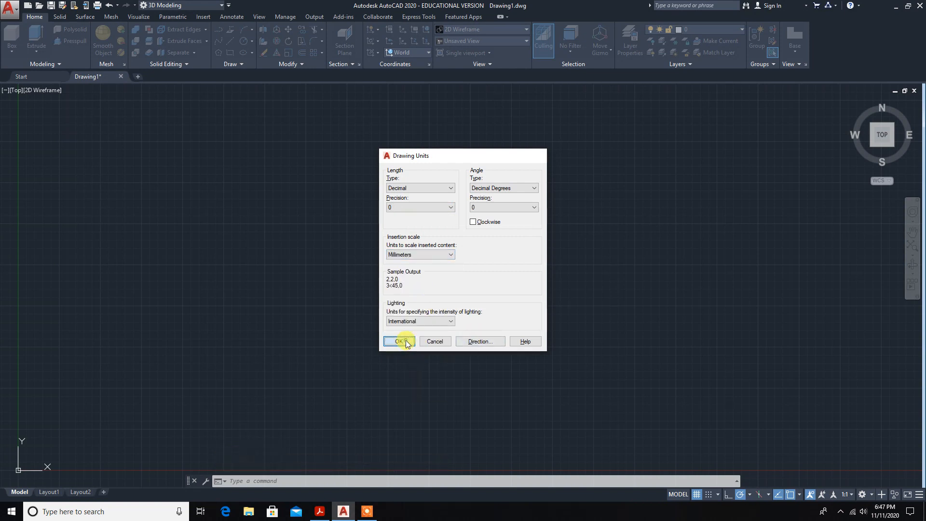
{"action": "left_click", "coordinate": [391, 341]}
Set the drawing limits from 0,0 to 297,210 and zoom to the whole drawing area with the All option
{"action": "type", "text": "limits"}
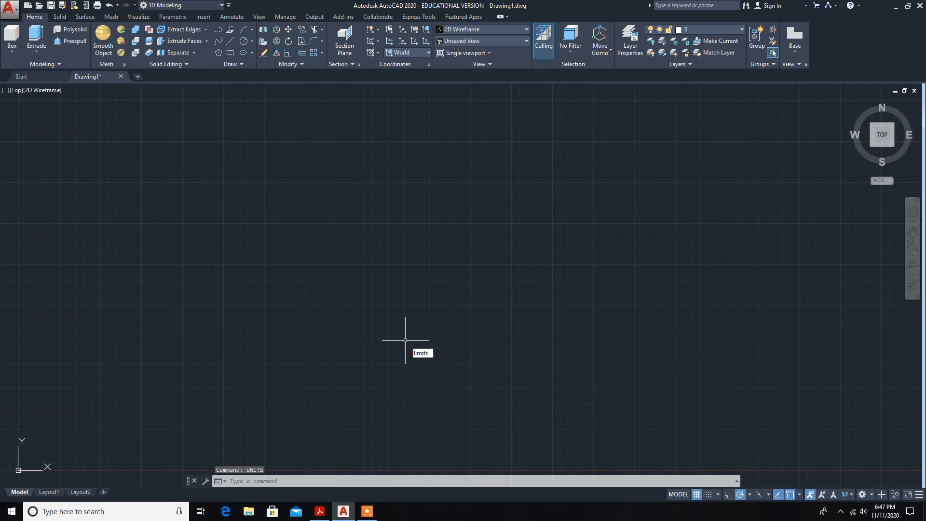
{"action": "key", "text": "Return"}
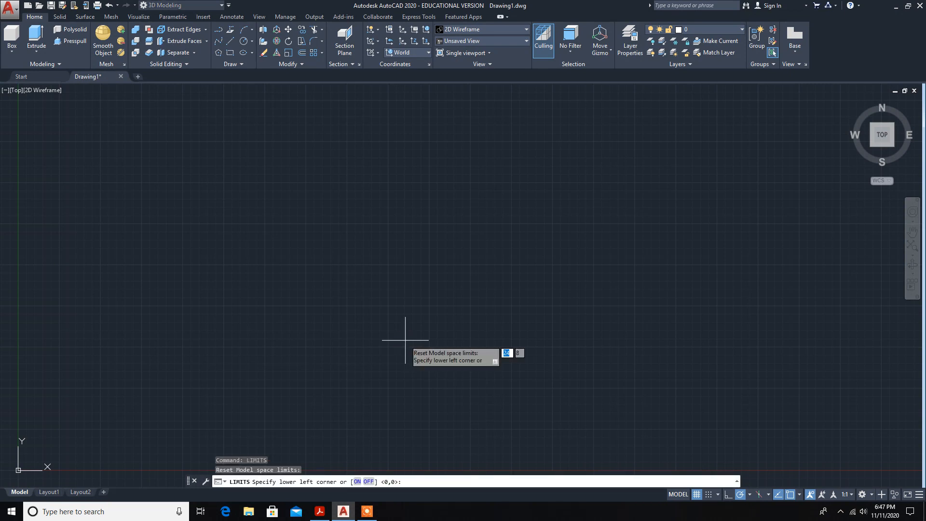
{"action": "key", "text": "Return"}
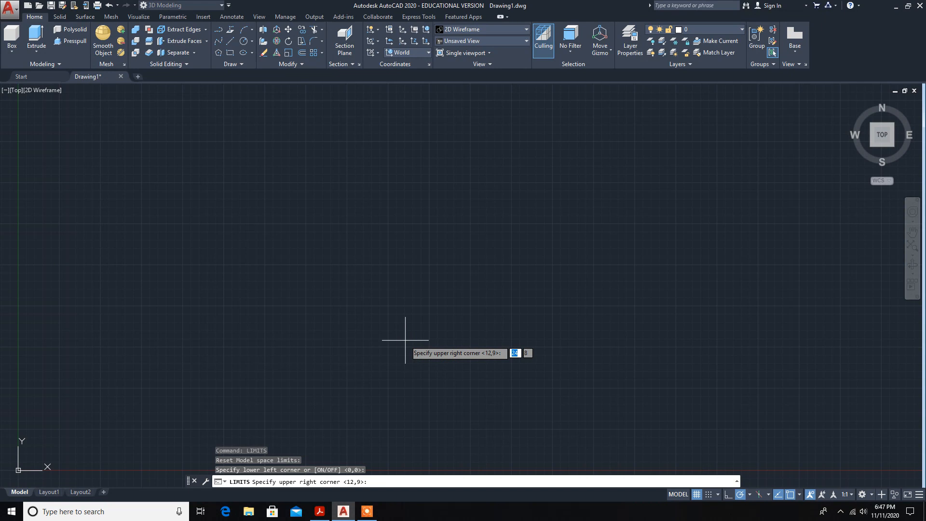
{"action": "type", "text": "297"}
{"action": "key", "text": "Tab"}
{"action": "type", "text": "21"}
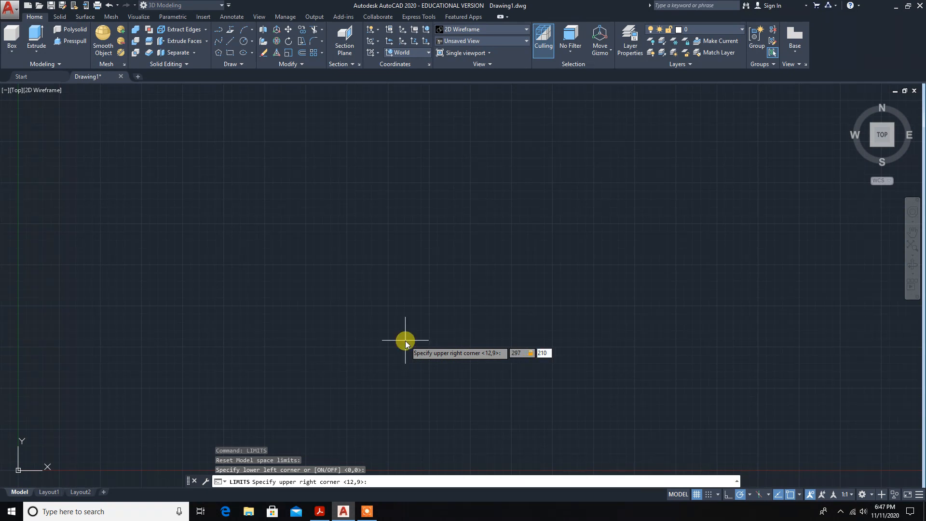
{"action": "key", "text": "Return"}
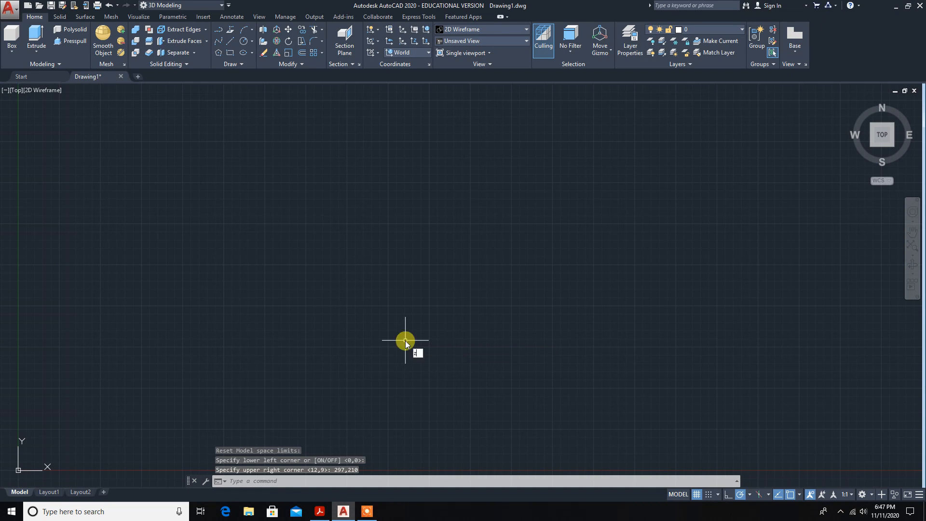
{"action": "type", "text": "ZOOM"}
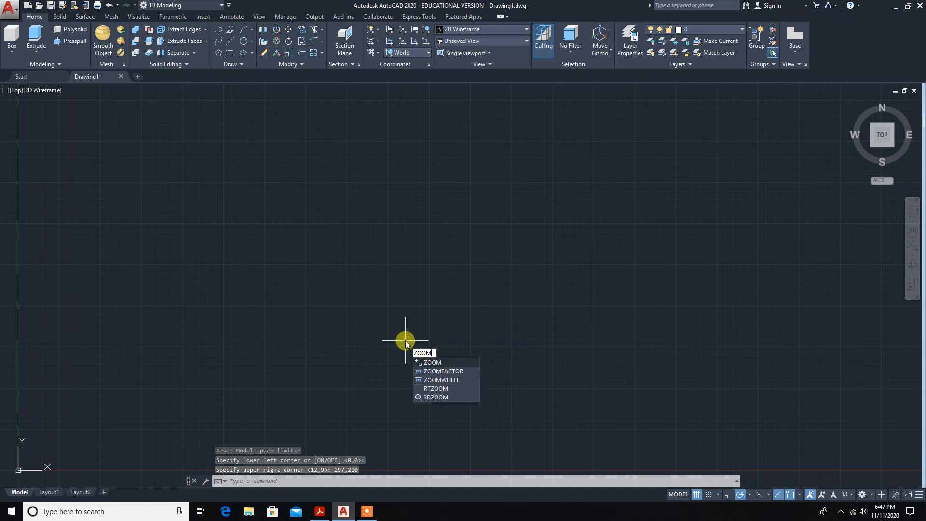
{"action": "key", "text": "Return"}
{"action": "type", "text": "a"}
{"action": "key", "text": "Return"}
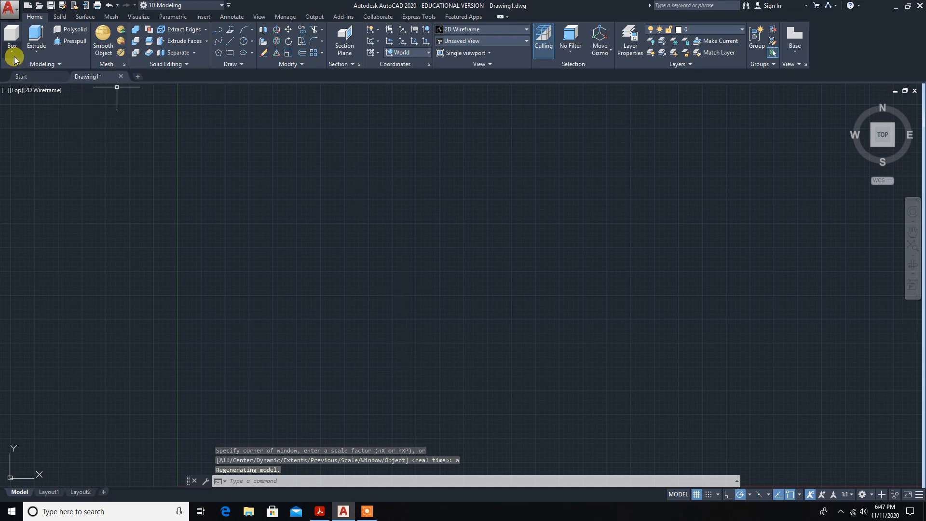
Create a cone in the Front view with a base diameter of 40 mm and a height of 45 mm, placing its base center freely
{"action": "left_click", "coordinate": [14, 90]}
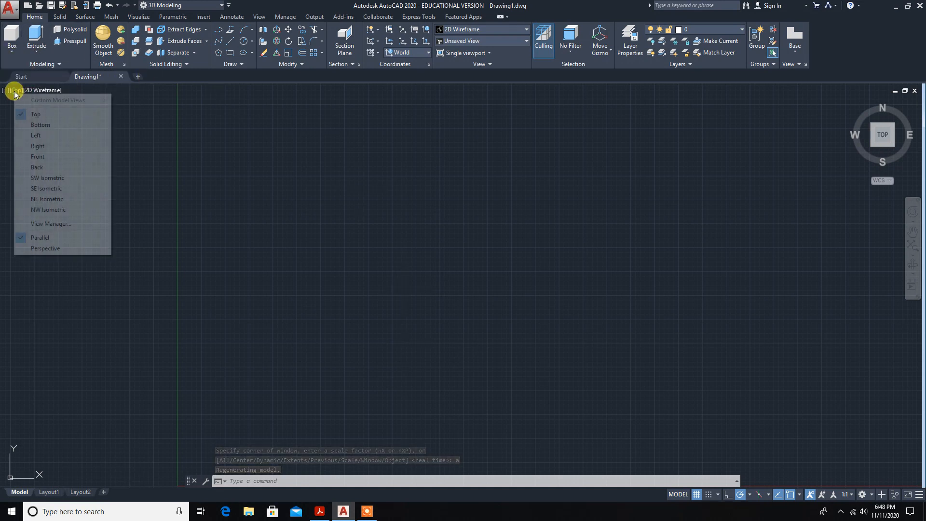
{"action": "left_click", "coordinate": [26, 153]}
{"action": "left_click", "coordinate": [10, 53]}
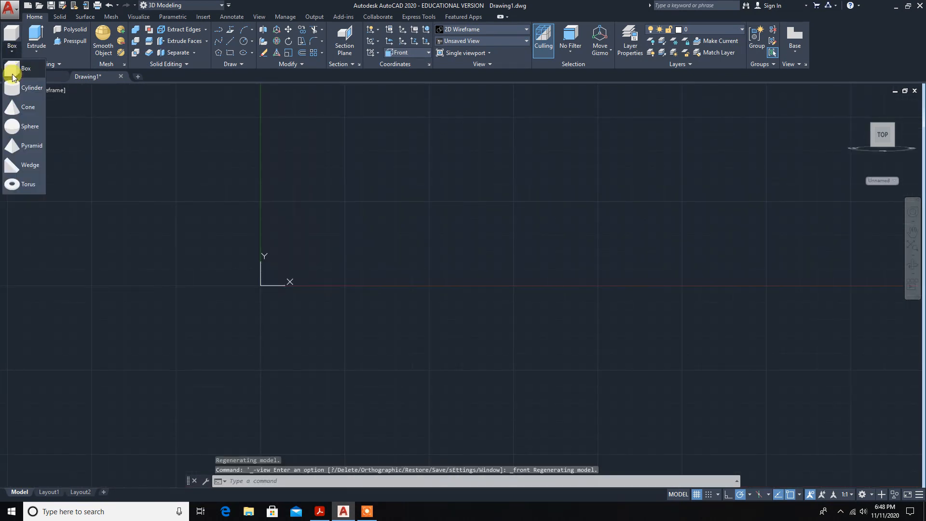
{"action": "left_click", "coordinate": [22, 108]}
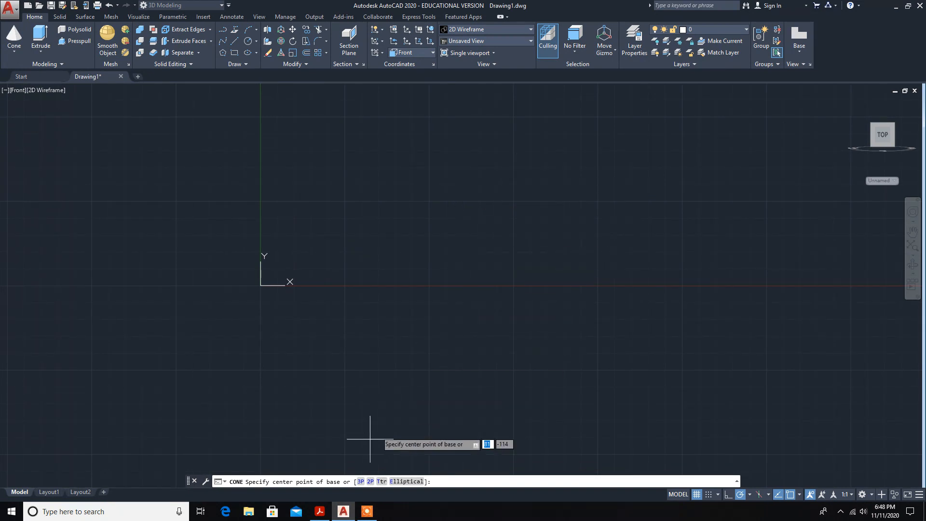
{"action": "left_click", "coordinate": [341, 516]}
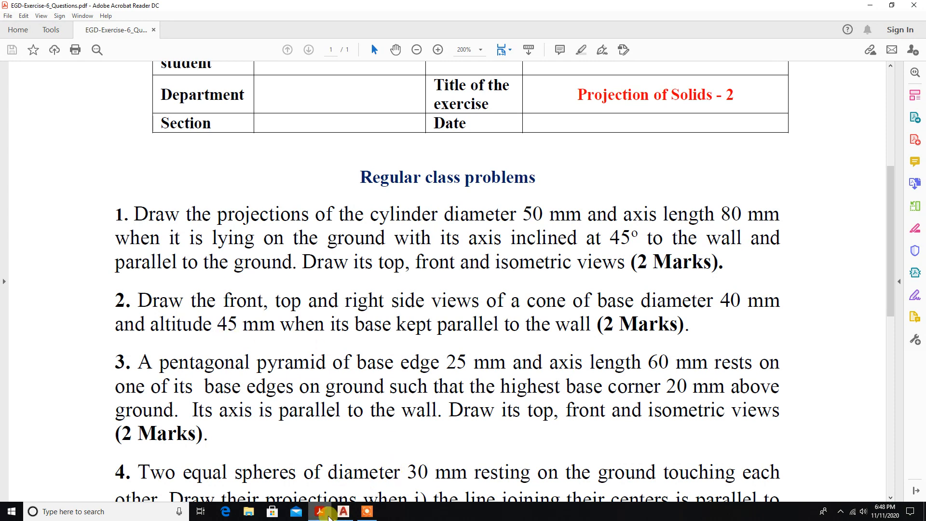
{"action": "left_click", "coordinate": [341, 513]}
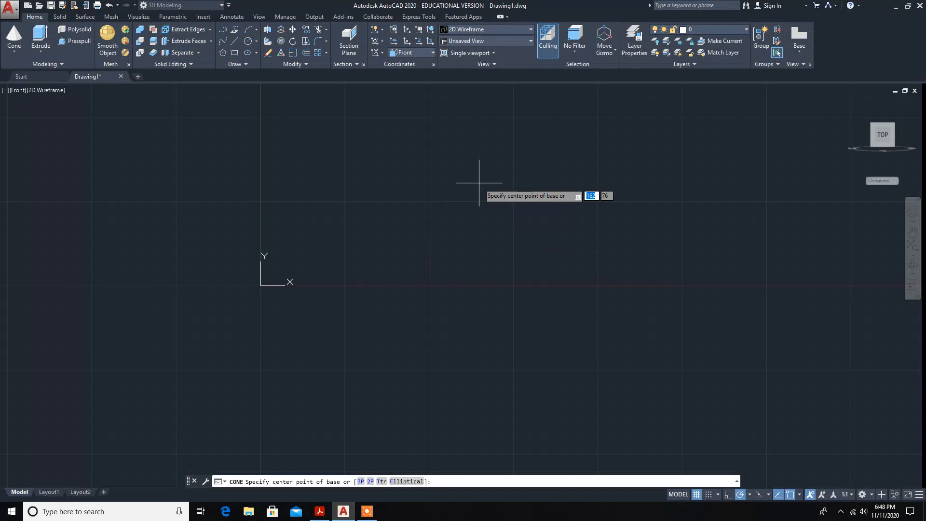
{"action": "middle_click_drag", "start_coordinate": [489, 164], "coordinate": [394, 337]}
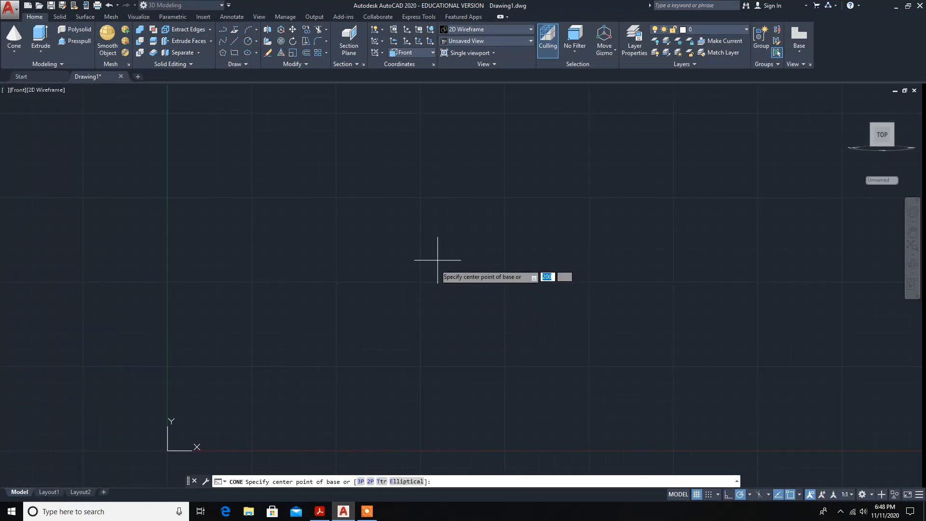
{"action": "left_click", "coordinate": [454, 227]}
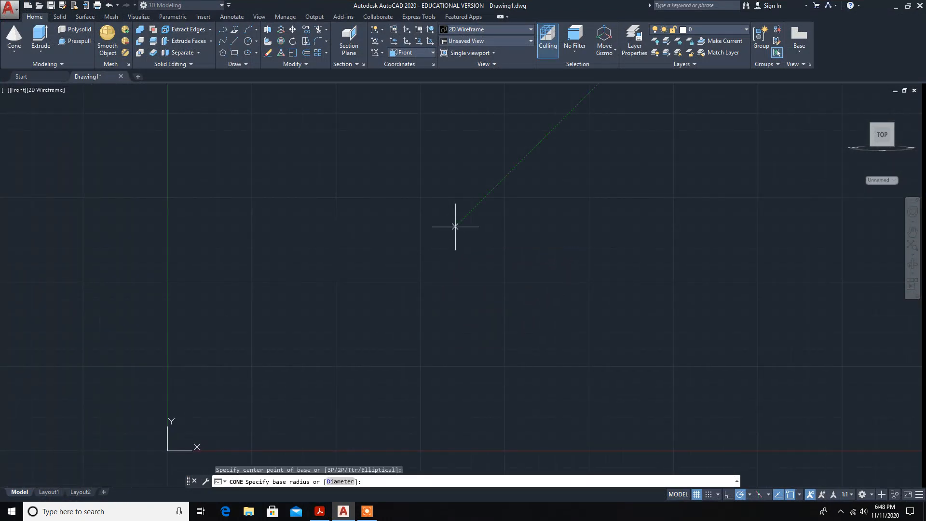
{"action": "left_click", "coordinate": [343, 481]}
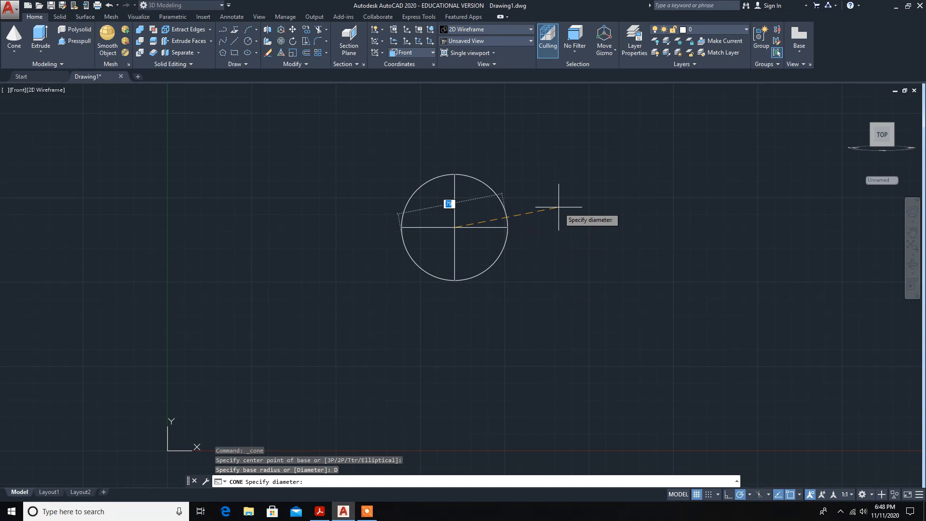
{"action": "type", "text": "40"}
{"action": "key", "text": "Return"}
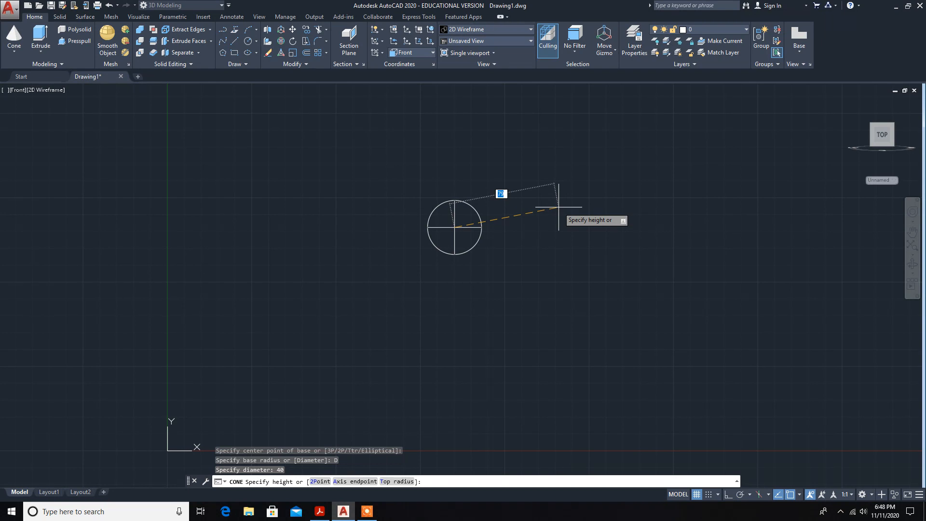
{"action": "type", "text": "45"}
{"action": "key", "text": "Return"}
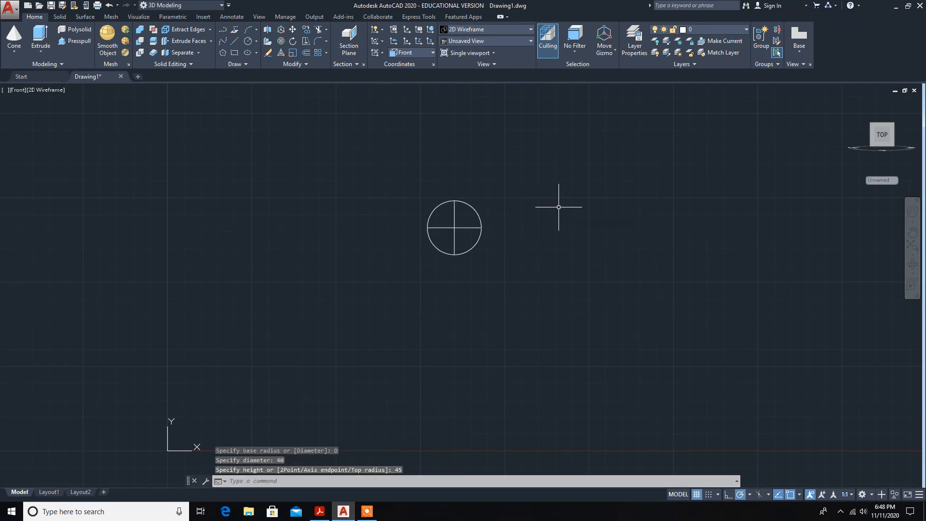
Examine the cone in the SW Isometric view using the Conceptual and Shaded with edges visual styles
{"action": "left_click", "coordinate": [16, 93]}
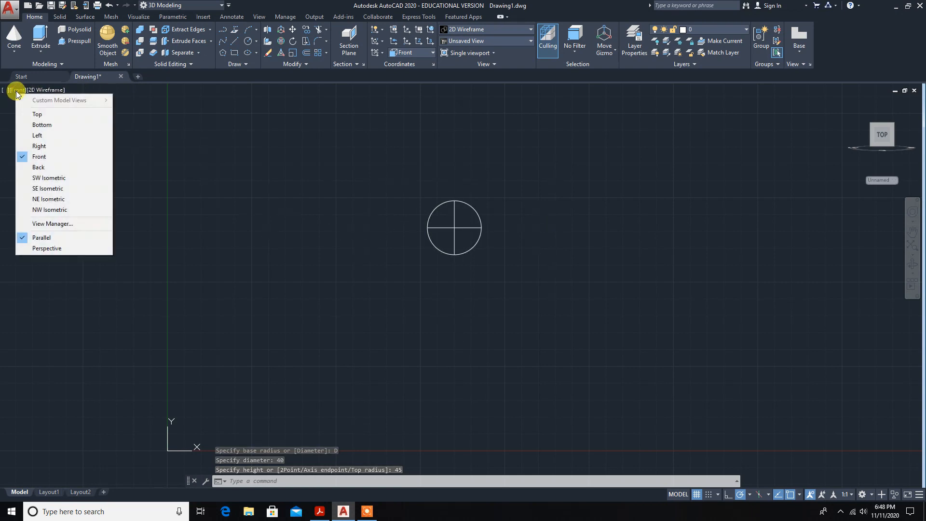
{"action": "left_click", "coordinate": [34, 185]}
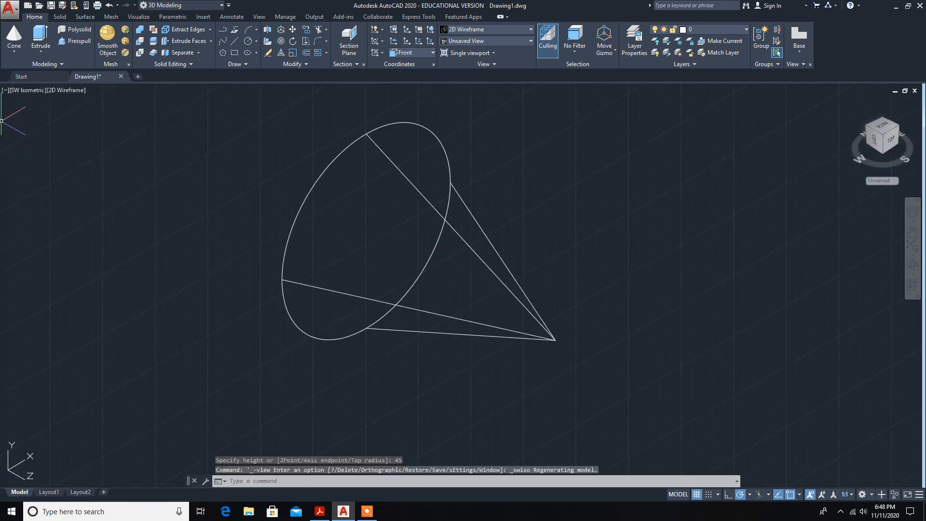
{"action": "left_click", "coordinate": [66, 91]}
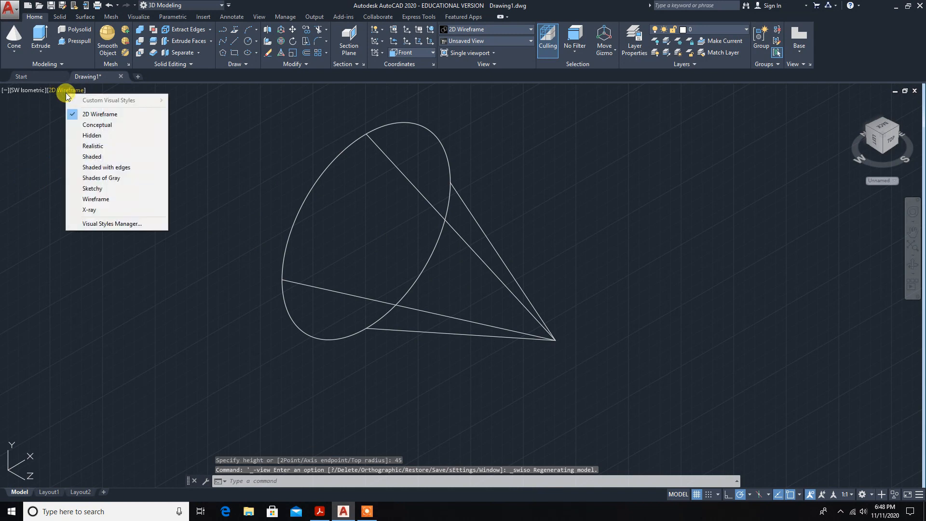
{"action": "left_click", "coordinate": [97, 124]}
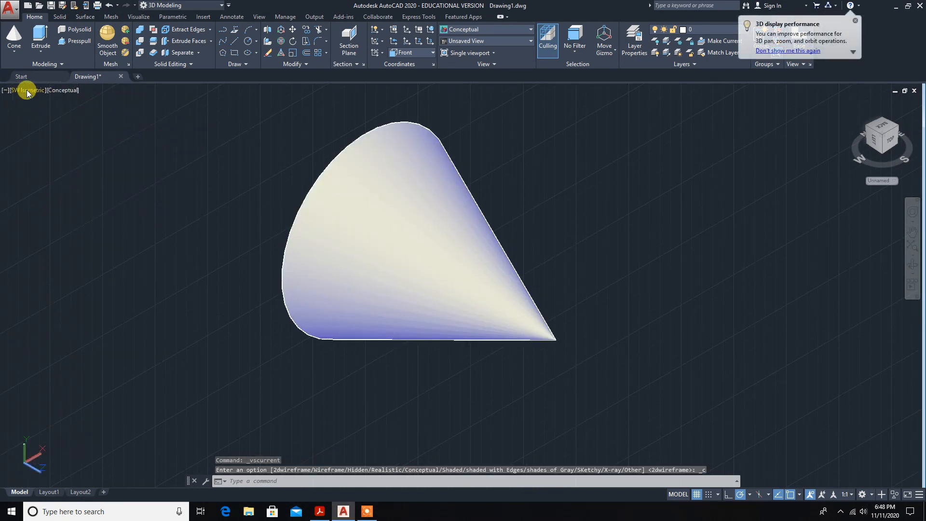
{"action": "left_click", "coordinate": [52, 91]}
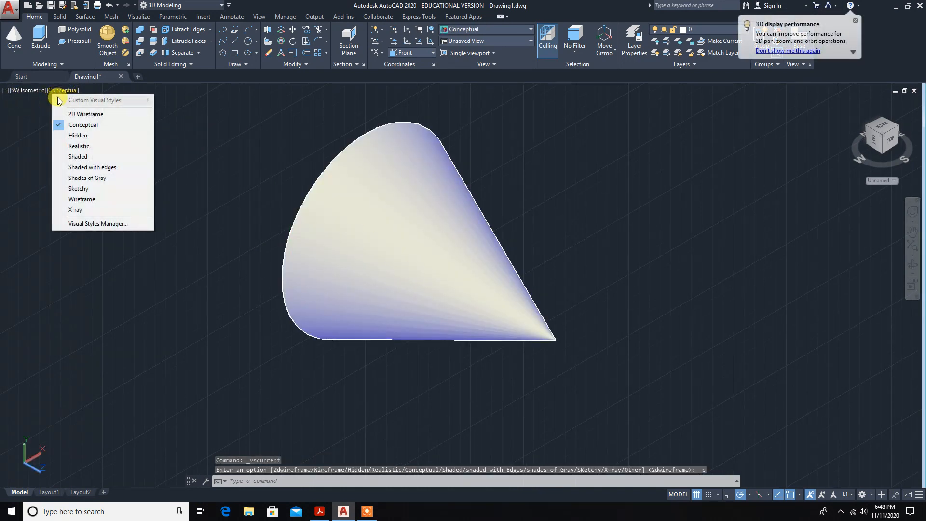
{"action": "left_click", "coordinate": [84, 168]}
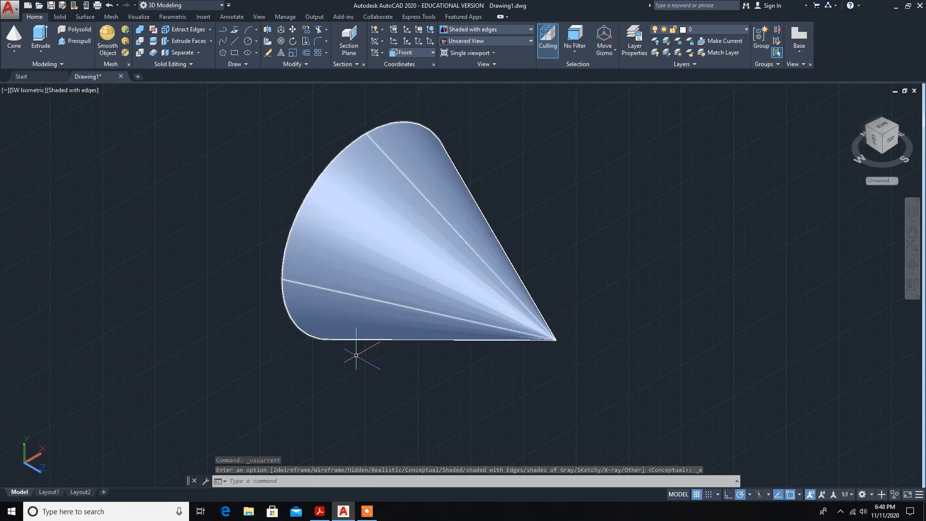
Return the viewport to the 2D Wireframe visual style and show the cone in the Front view
{"action": "left_click", "coordinate": [59, 90]}
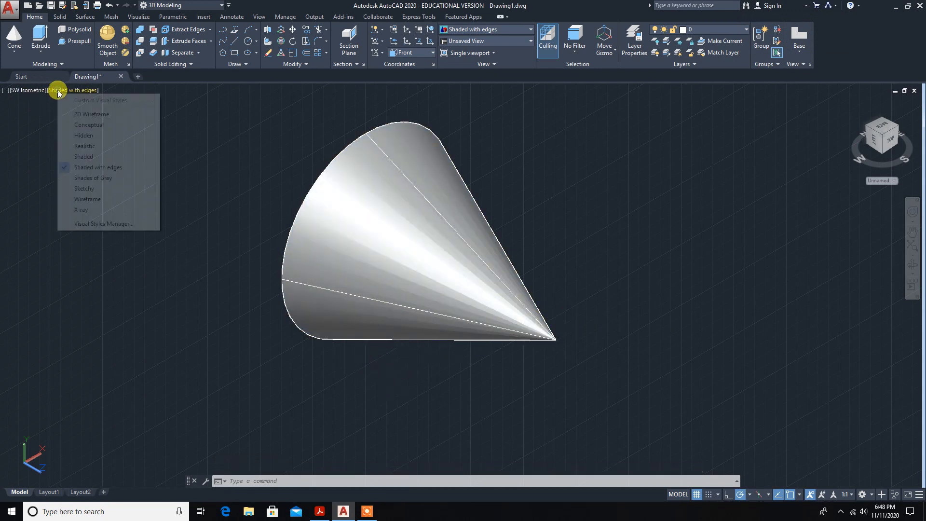
{"action": "left_click", "coordinate": [80, 115]}
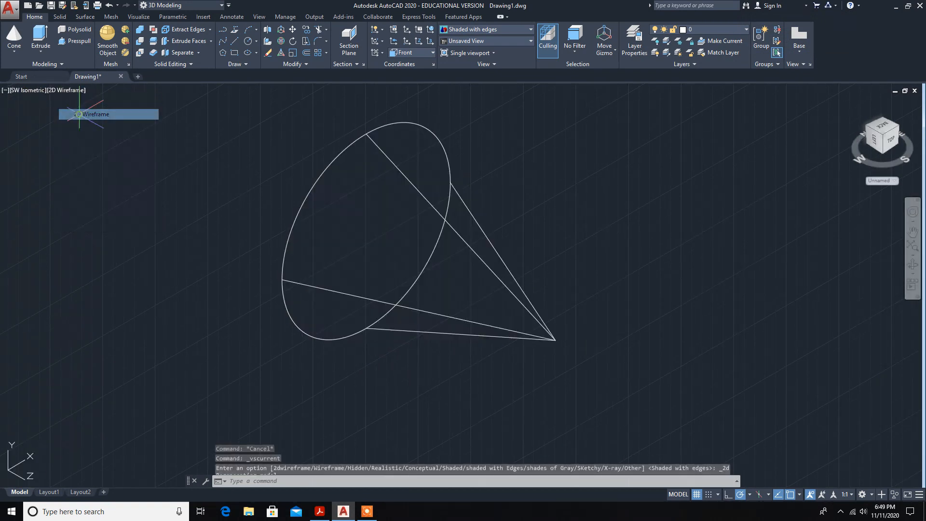
{"action": "left_click", "coordinate": [24, 91]}
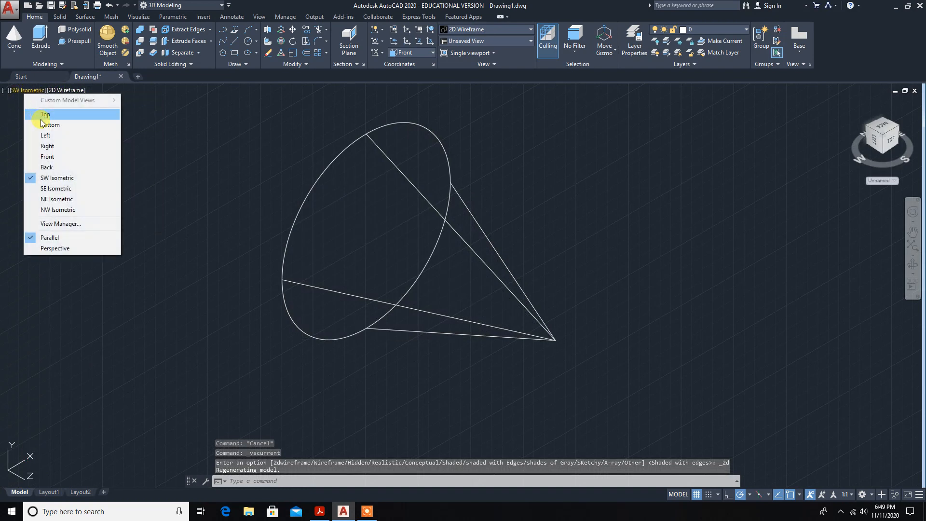
{"action": "left_click", "coordinate": [48, 157]}
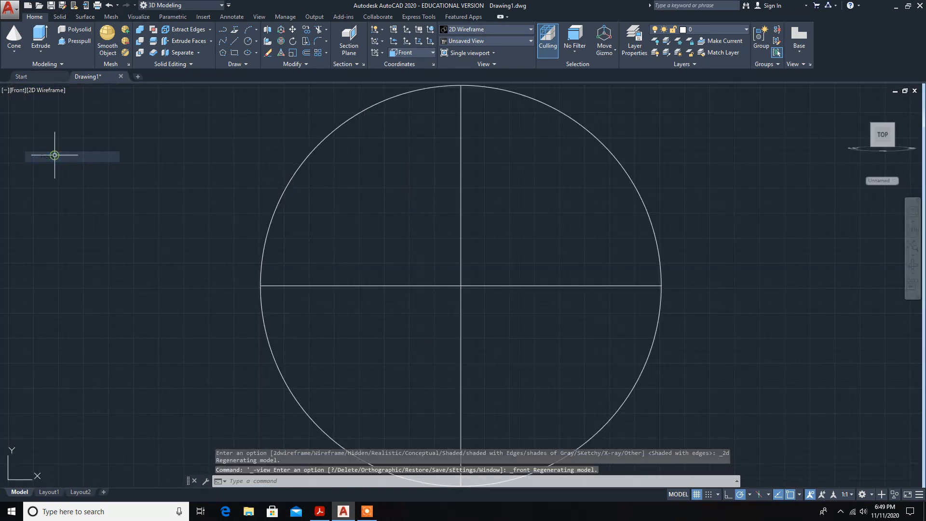
Show the cone in the Top view and set the drafting standard for new drawing views to first angle projection
{"action": "left_click", "coordinate": [18, 90]}
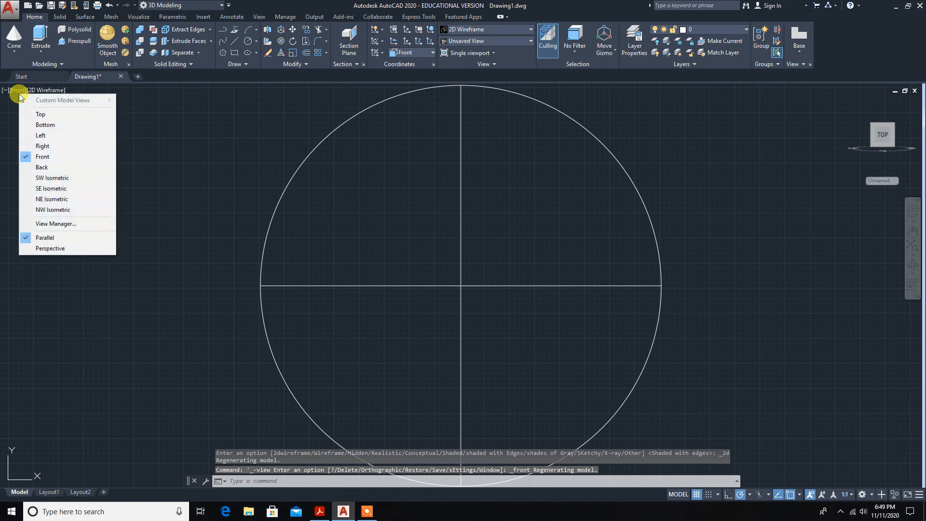
{"action": "left_click", "coordinate": [41, 115]}
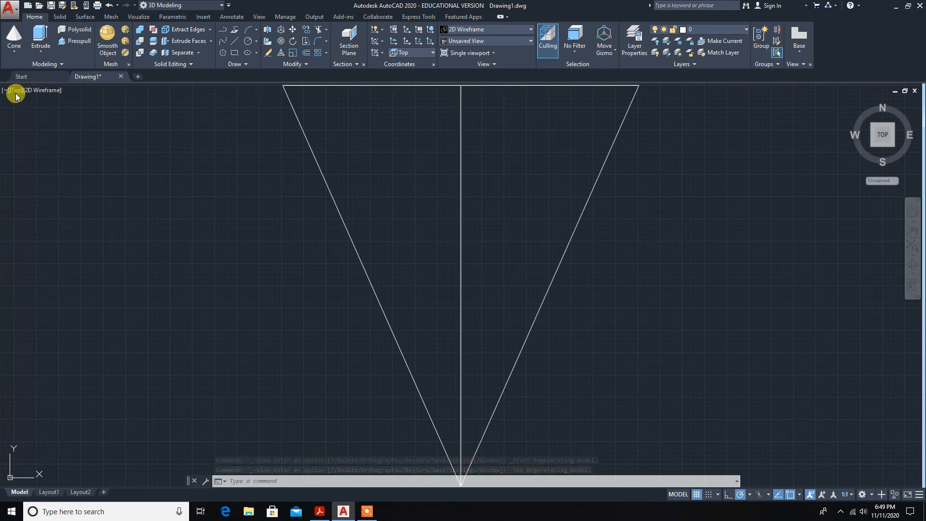
{"action": "left_click", "coordinate": [809, 65]}
{"action": "left_click", "coordinate": [404, 216]}
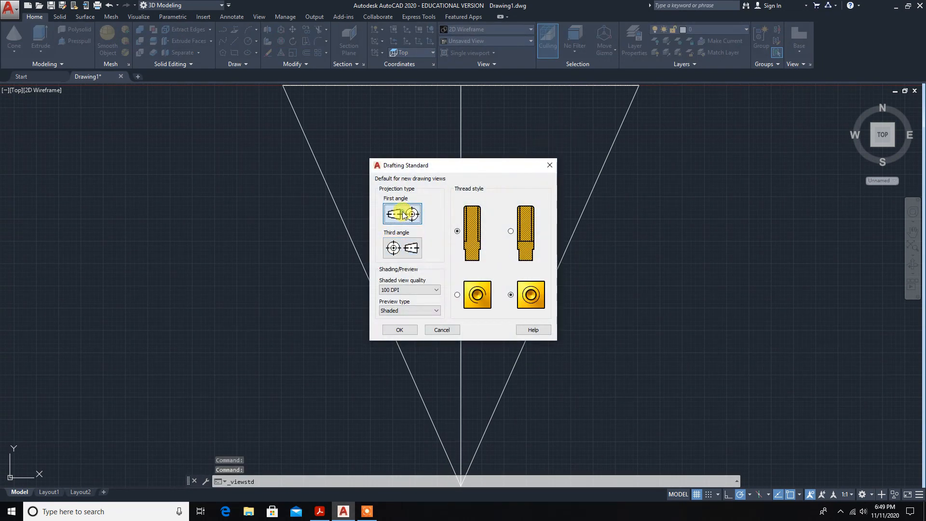
{"action": "left_click", "coordinate": [399, 330]}
Create a base view of the cone from model space on Layout1, placing it in the sheet's upper-left area
{"action": "left_click", "coordinate": [799, 49]}
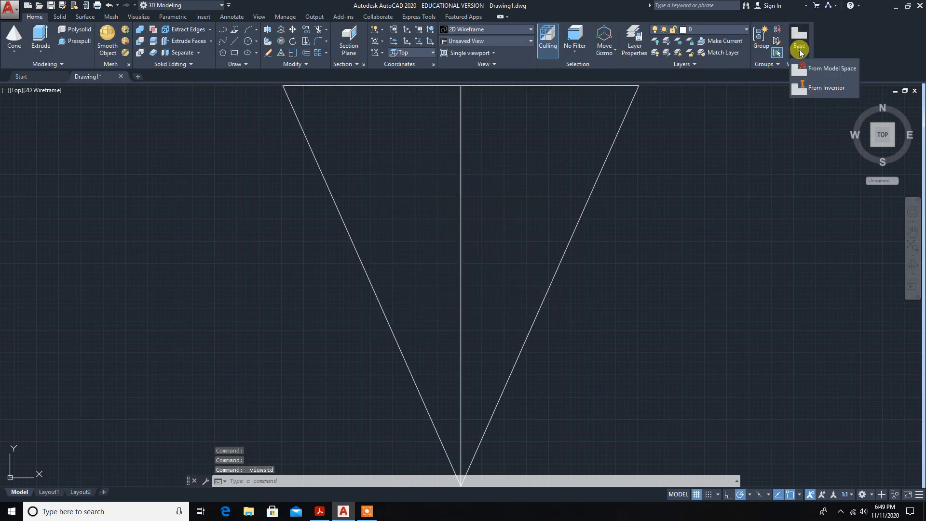
{"action": "left_click", "coordinate": [820, 68]}
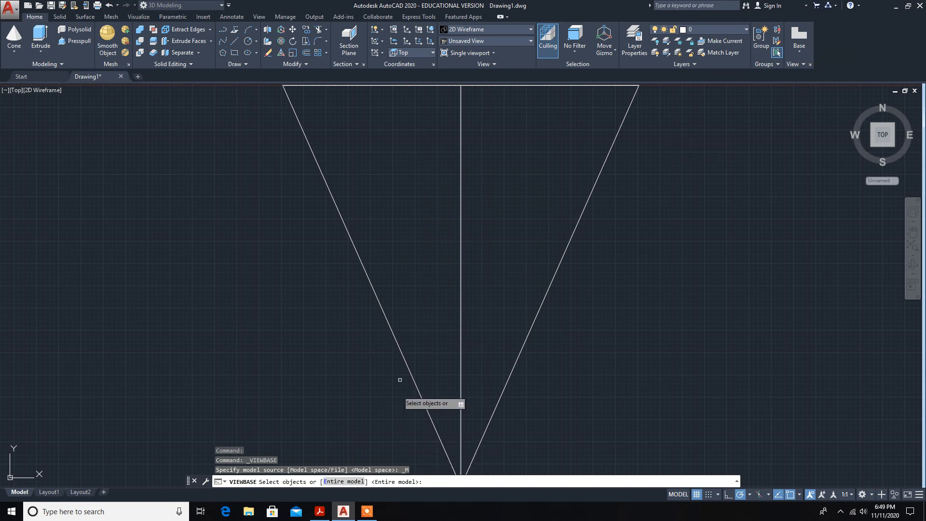
{"action": "left_click", "coordinate": [368, 275]}
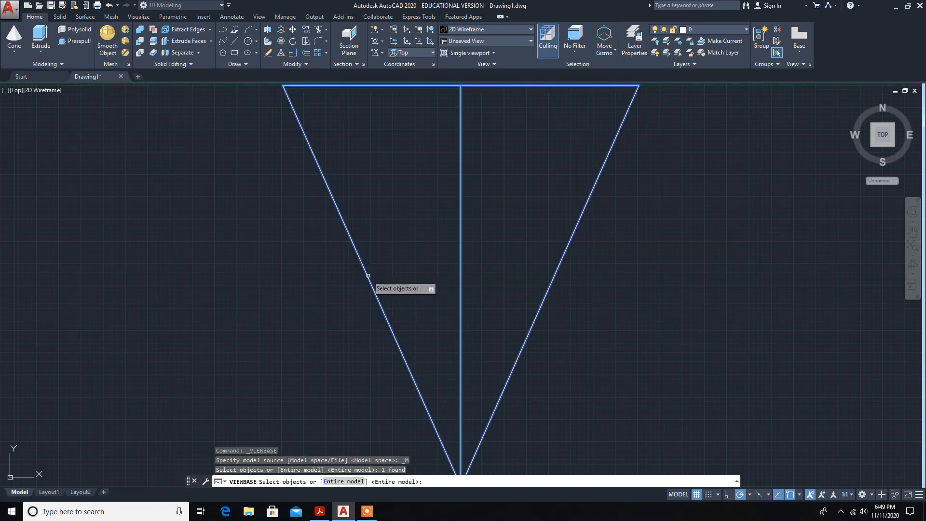
{"action": "key", "text": "Return"}
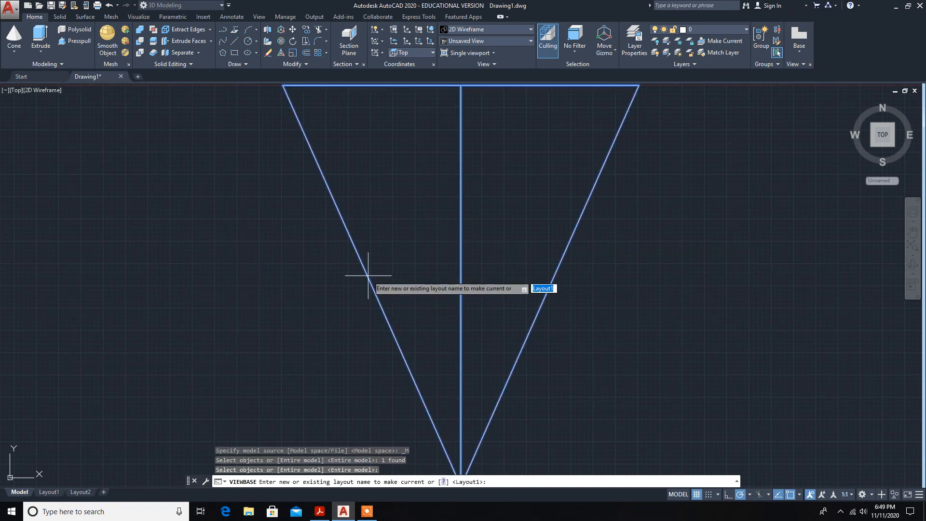
{"action": "key", "text": "Return"}
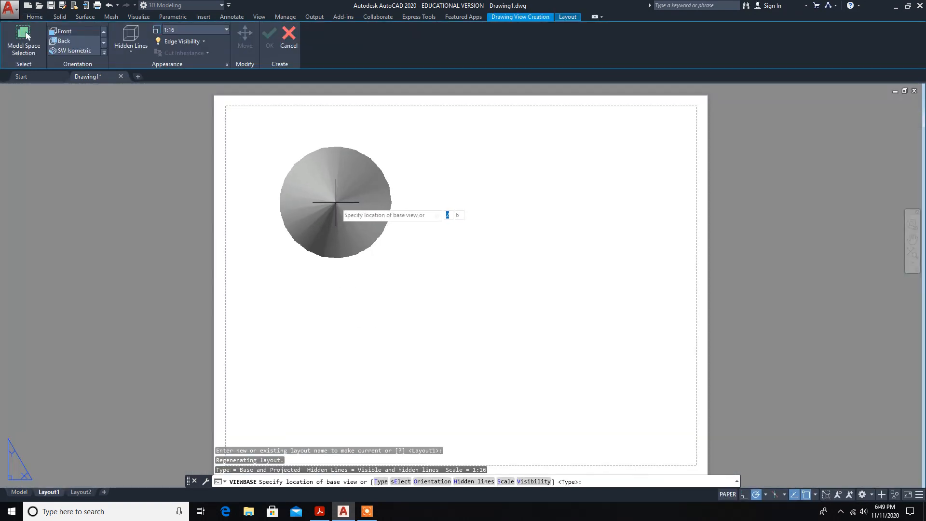
{"action": "left_click", "coordinate": [335, 203]}
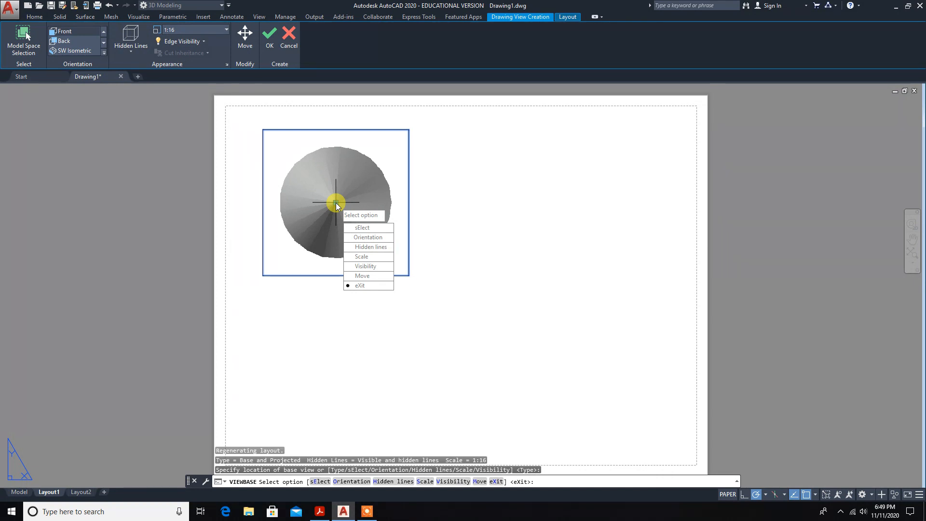
{"action": "key", "text": "Return"}
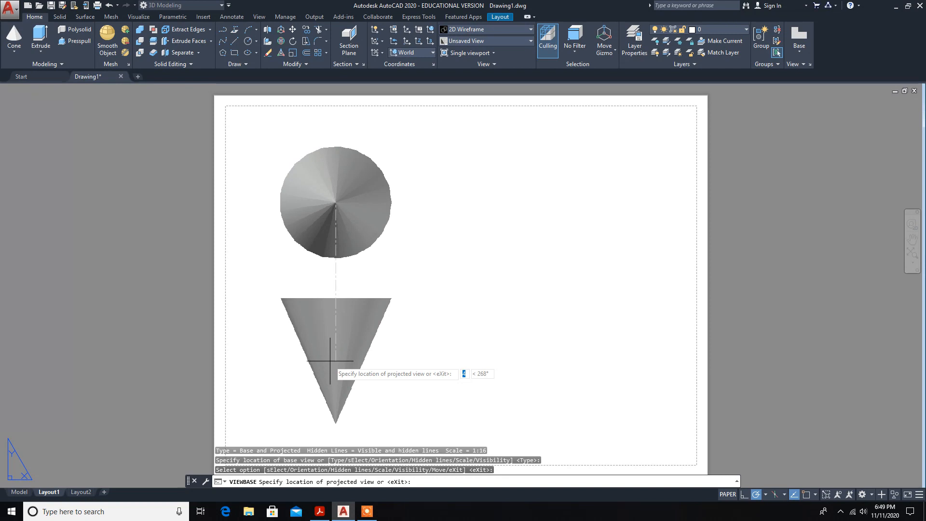
Project three views from the base view: one directly below, one to its right and an isometric view diagonally below right
{"action": "left_click", "coordinate": [330, 360]}
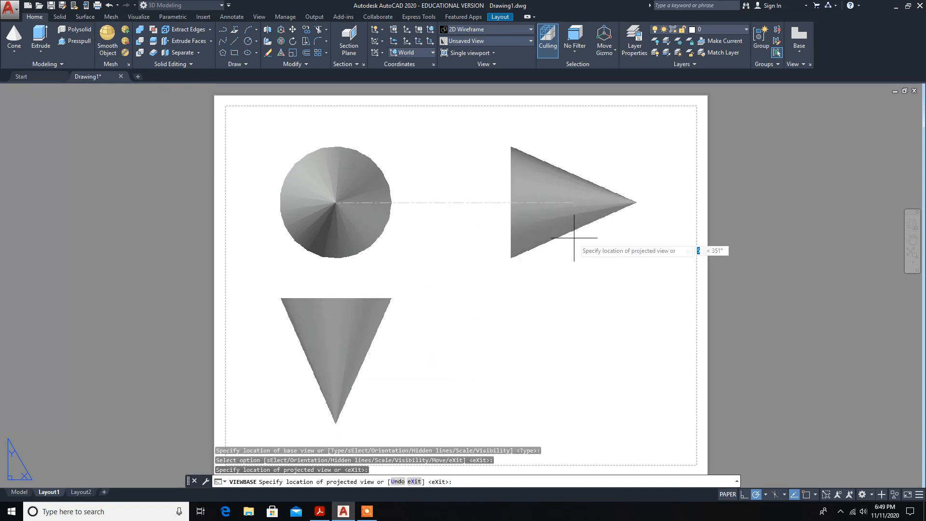
{"action": "left_click", "coordinate": [574, 238]}
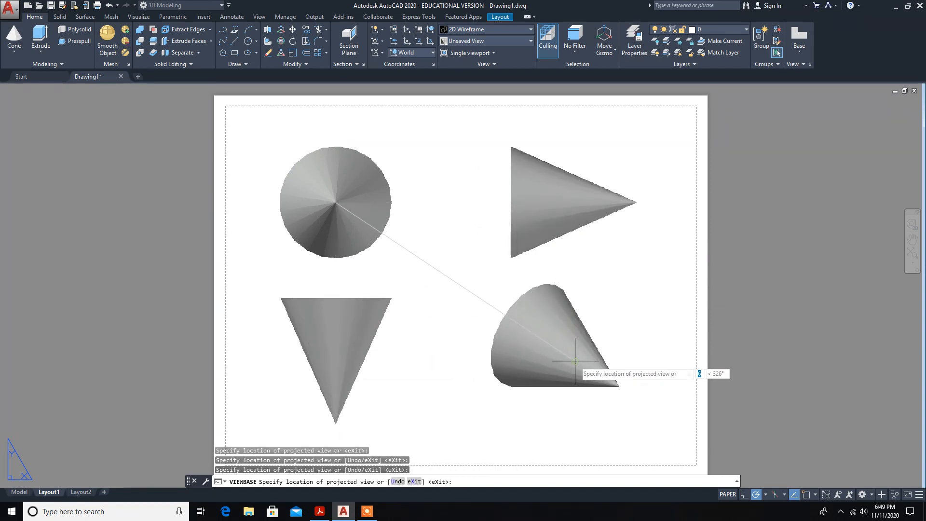
{"action": "left_click", "coordinate": [575, 361]}
{"action": "key", "text": "Return"}
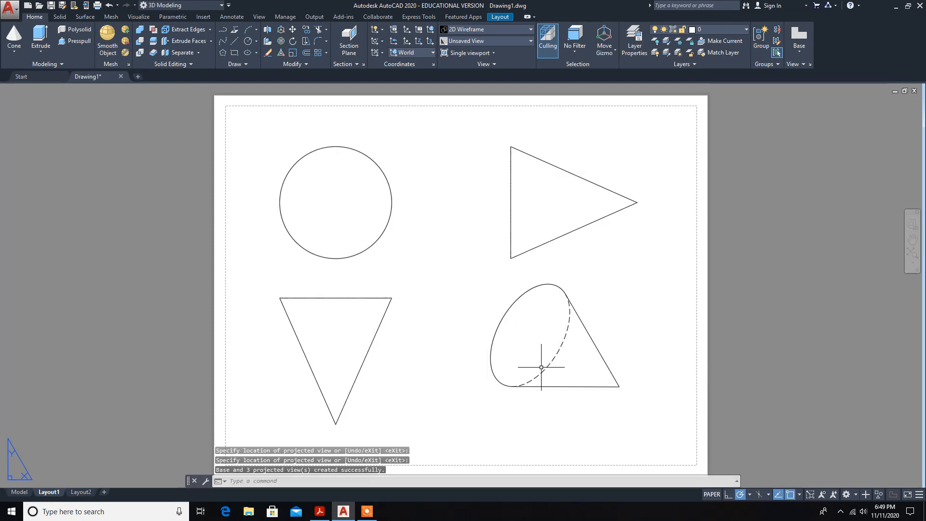
Recheck question 2 in the exercise PDF in Adobe Acrobat Reader, and return to the model space of the AutoCAD drawing
{"action": "left_click", "coordinate": [320, 512]}
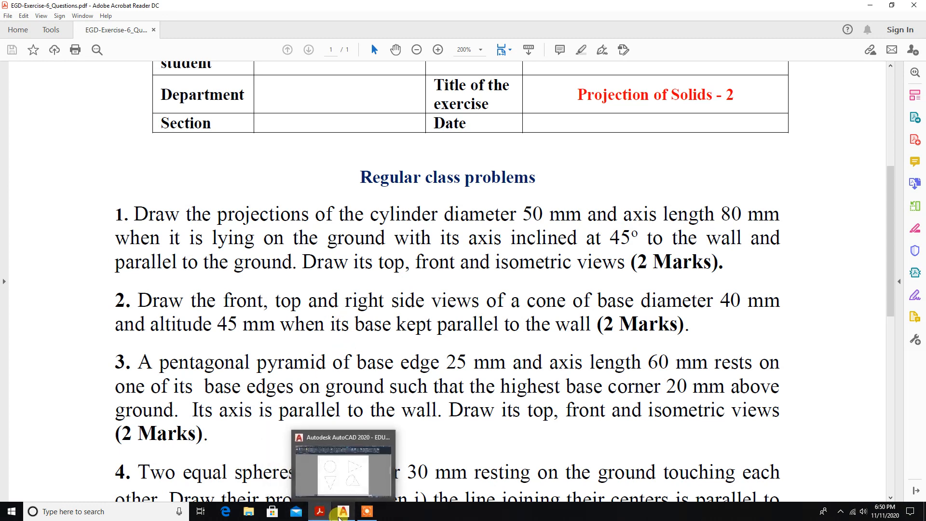
{"action": "left_click", "coordinate": [340, 514]}
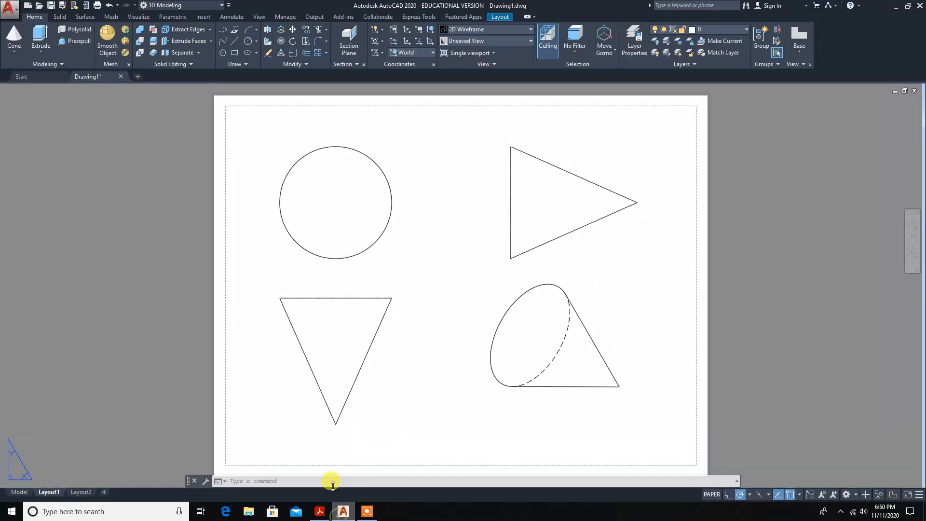
{"action": "left_click", "coordinate": [8, 493]}
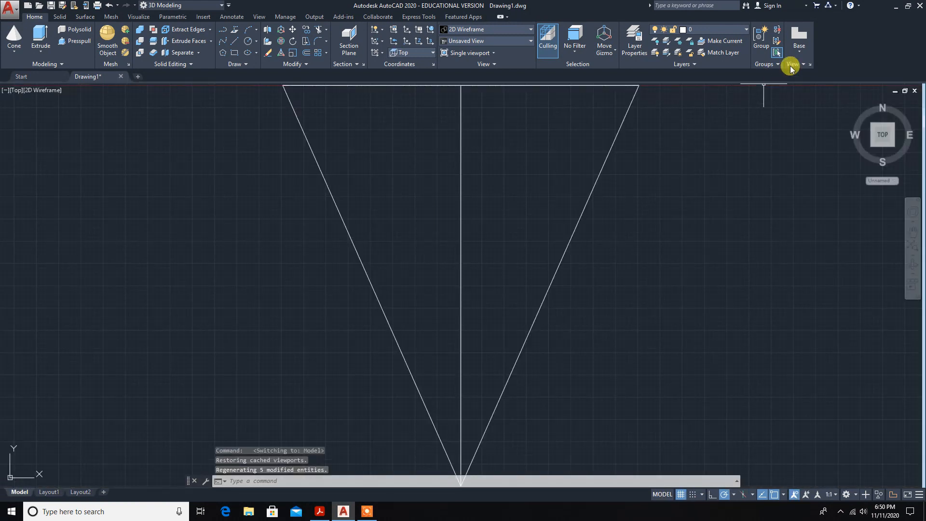
Start a base view from model space using the cone, on a new layout named 6.2
{"action": "left_click", "coordinate": [799, 47]}
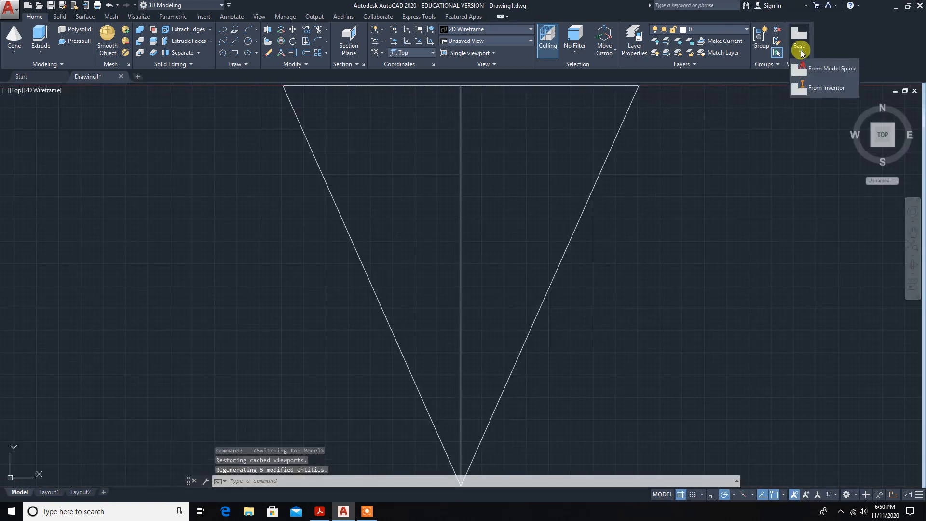
{"action": "left_click", "coordinate": [823, 69]}
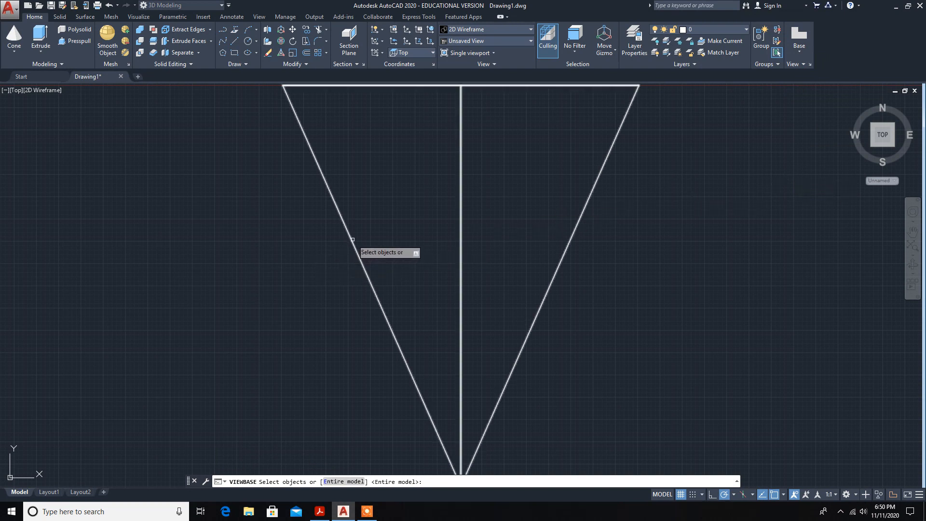
{"action": "left_click", "coordinate": [353, 239]}
{"action": "key", "text": "Return"}
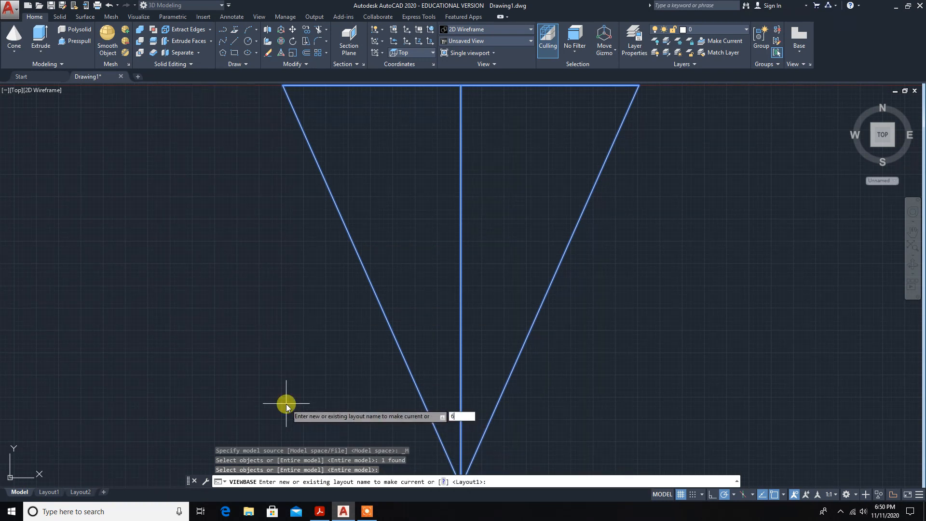
{"action": "key", "text": "Return"}
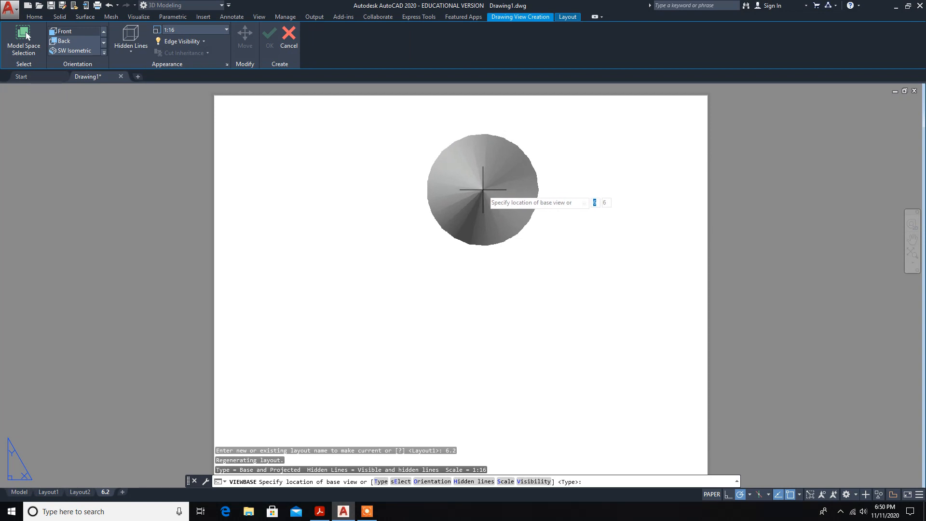
Place the base view at the sheet's upper middle and project one view below it and one to its left
{"action": "left_click", "coordinate": [485, 190]}
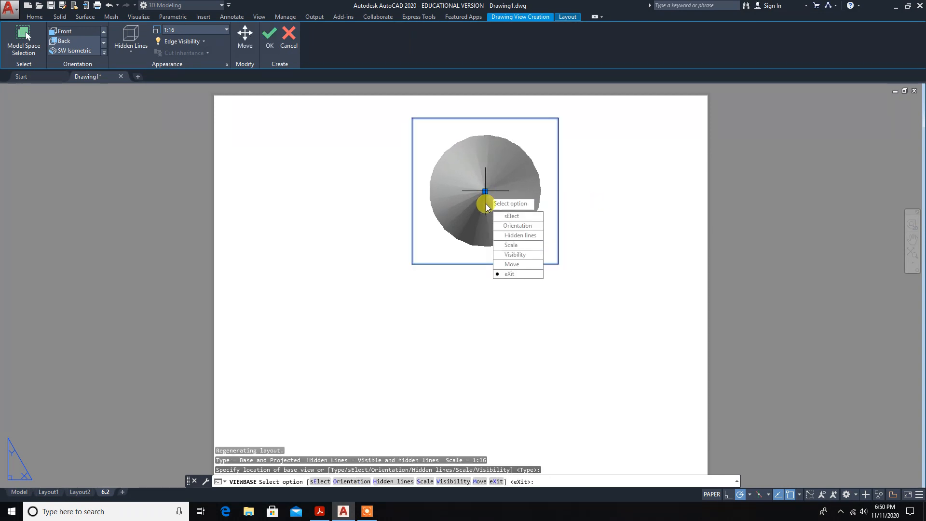
{"action": "key", "text": "Return"}
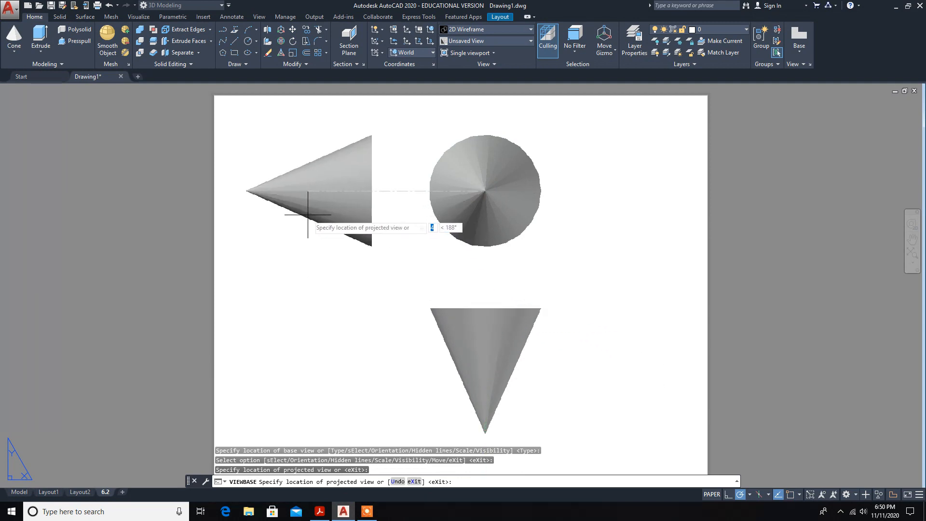
{"action": "left_click", "coordinate": [307, 215]}
{"action": "key", "text": "Return"}
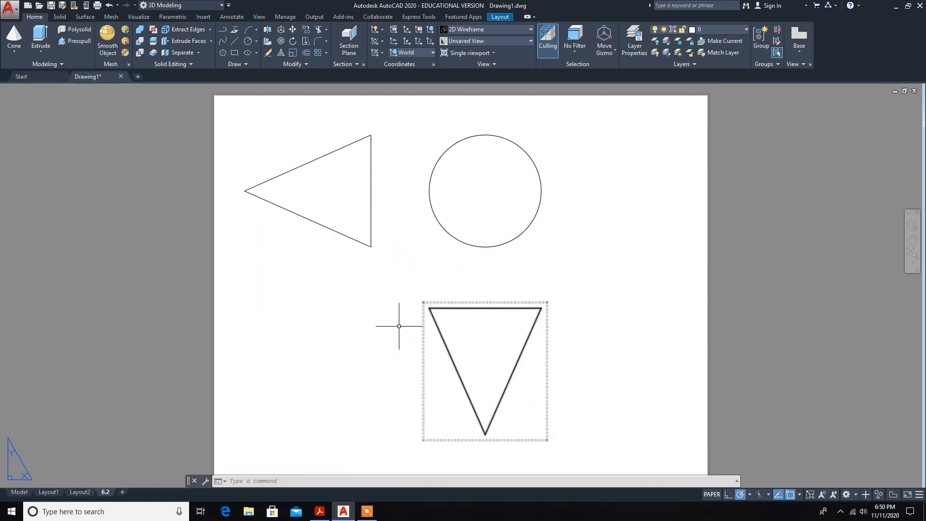
{"action": "left_click", "coordinate": [367, 511]}
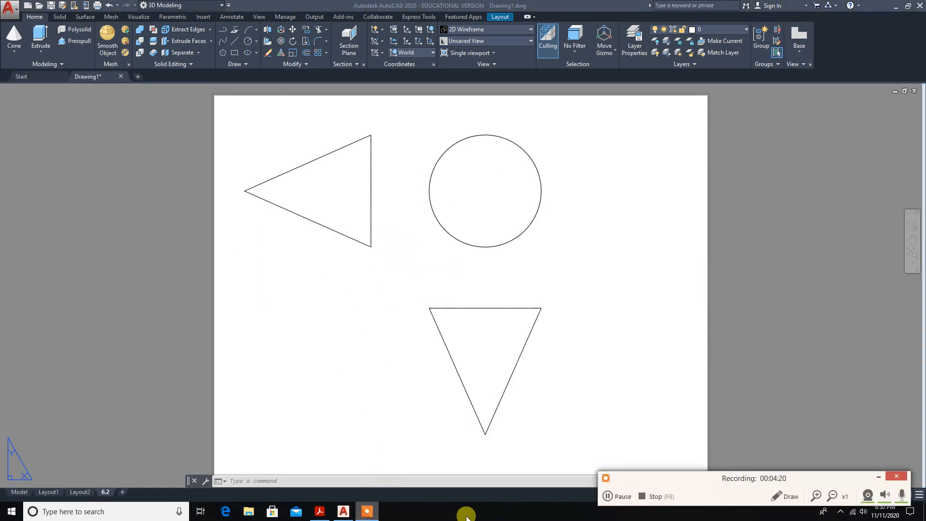